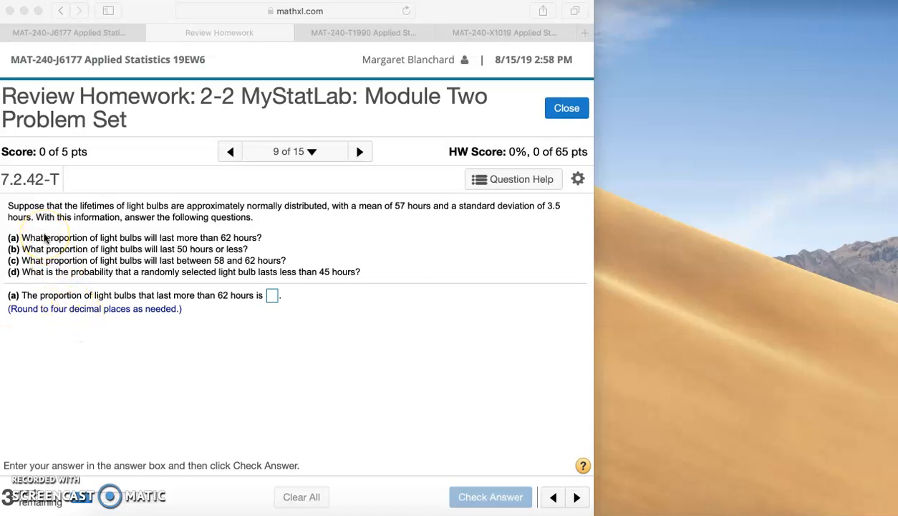
Open StatCrunch from the question's help options in a separate window and narrow it to sit beside the homework question
click(508, 181)
click(507, 181)
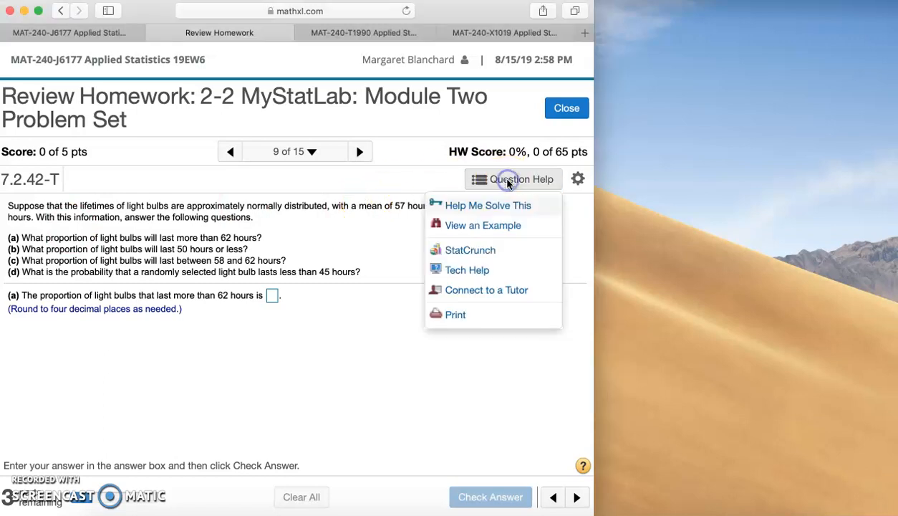
click(498, 262)
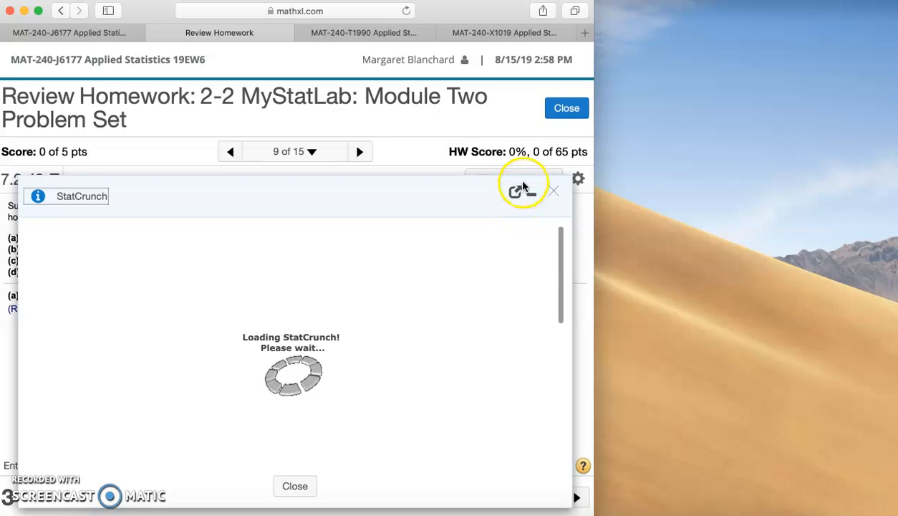
click(517, 198)
drag(232, 14, 283, 5)
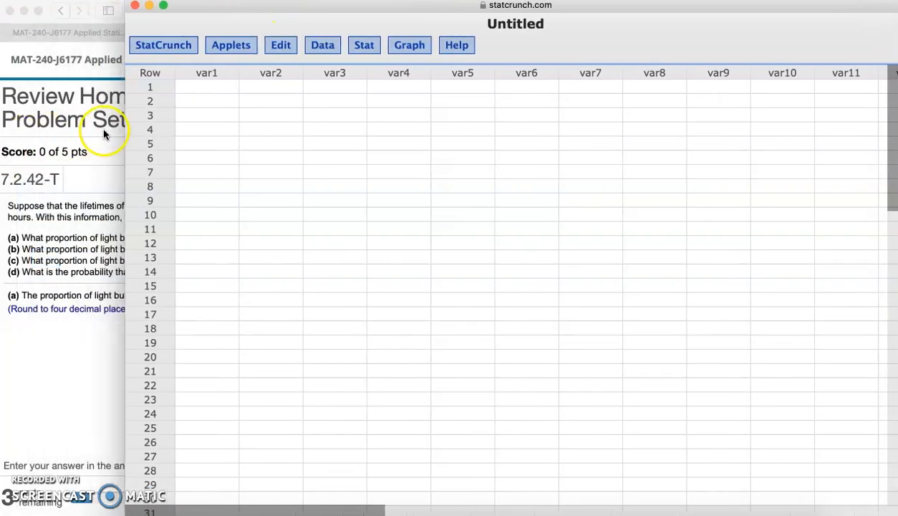
drag(123, 136, 399, 159)
click(328, 358)
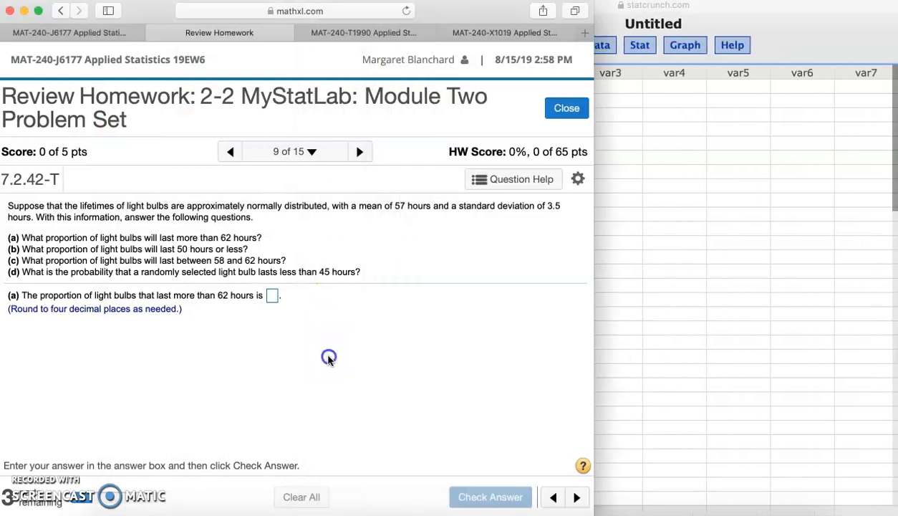
click(782, 137)
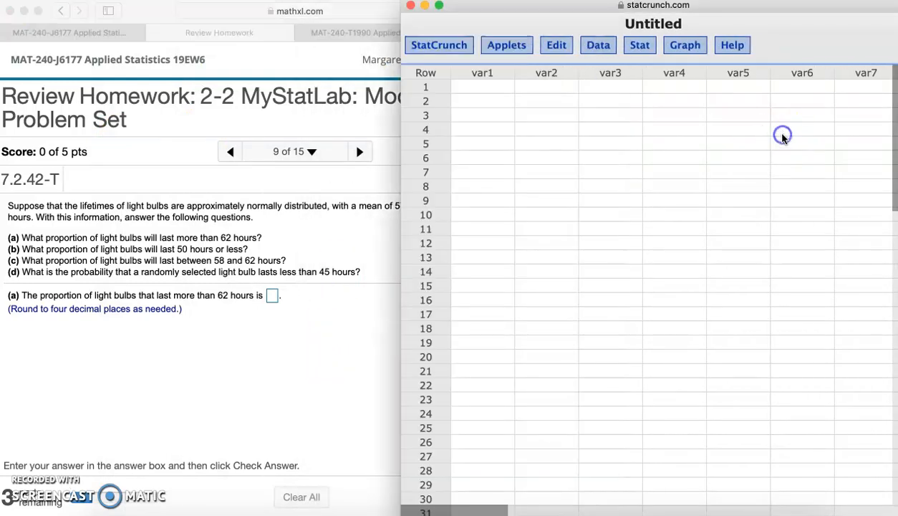
Open the Normal distribution calculator in StatCrunch
click(640, 45)
mouse_move(648, 64)
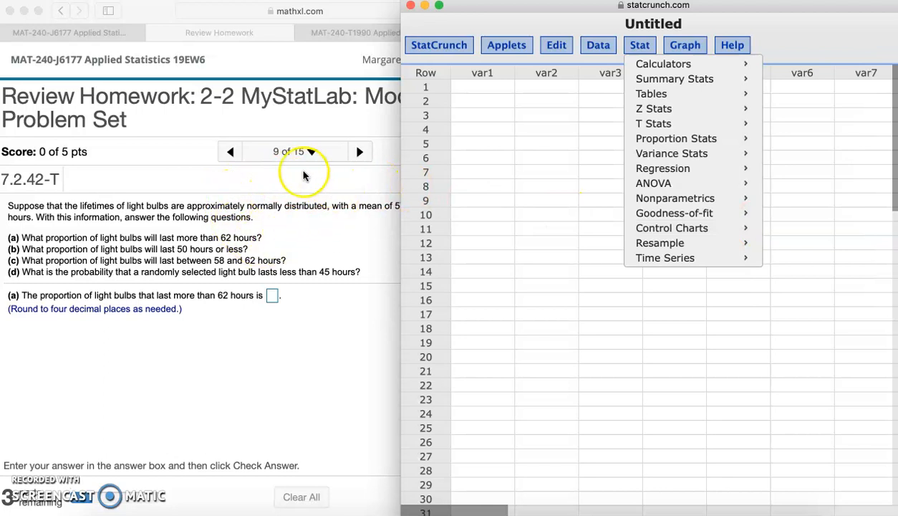
mouse_move(717, 69)
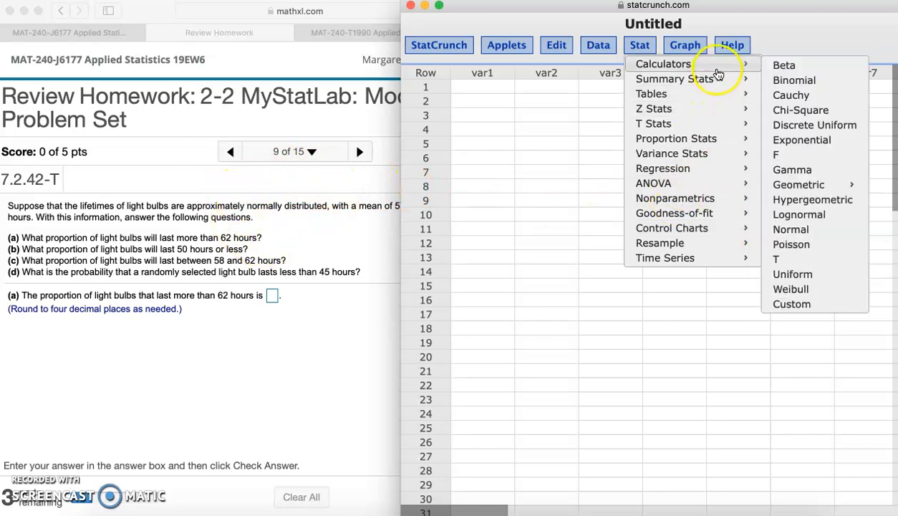
click(790, 230)
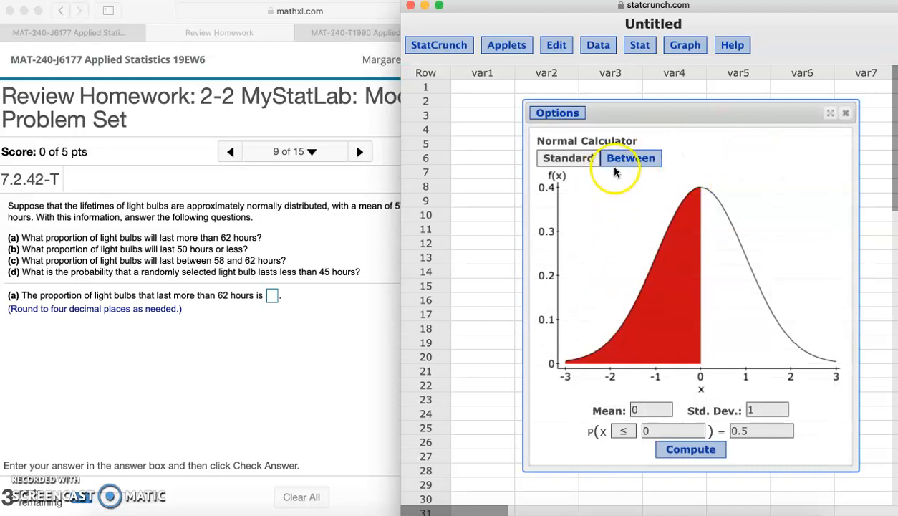
Compare the Normal calculator's Standard and Between modes, ending in Standard mode
click(583, 162)
click(625, 431)
click(638, 164)
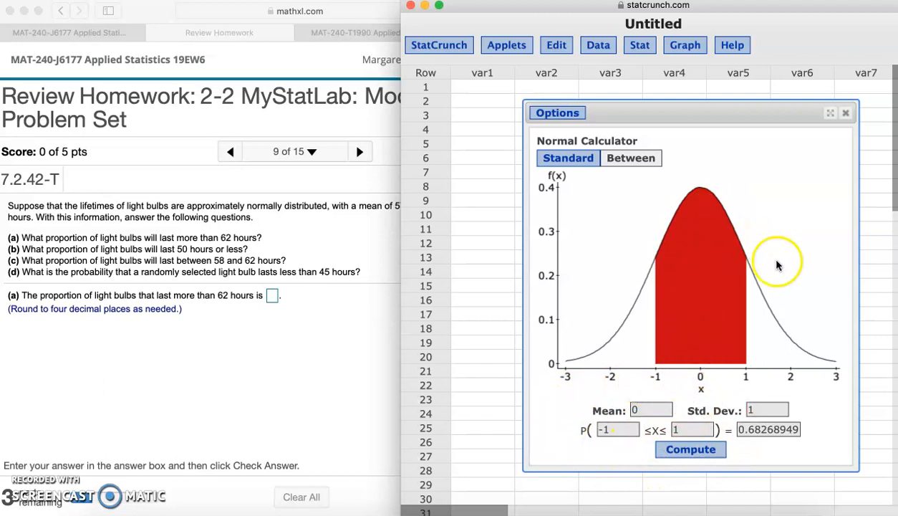
click(578, 159)
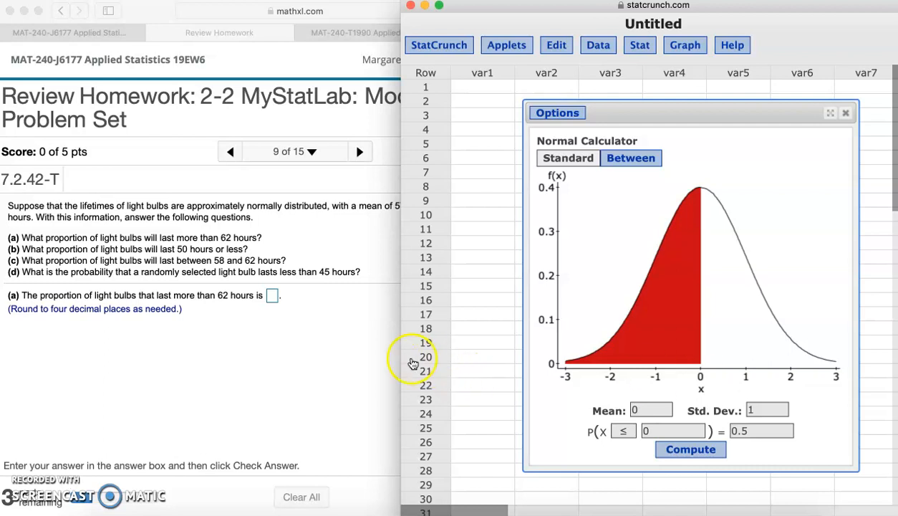
Set the Normal calculator's mean to 57 and standard deviation to 3.5, as given in the light bulb question
click(374, 347)
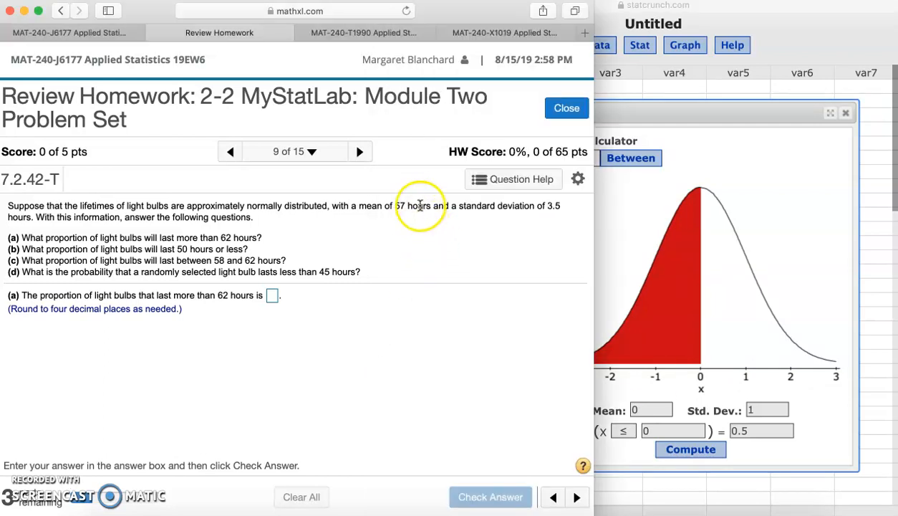
click(626, 386)
double_click(639, 408)
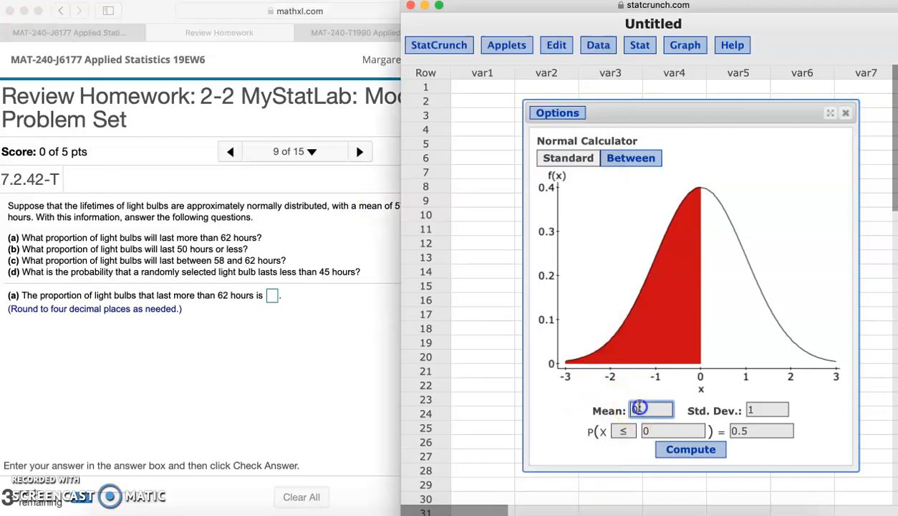
key(BackSpace)
text(57)
click(352, 374)
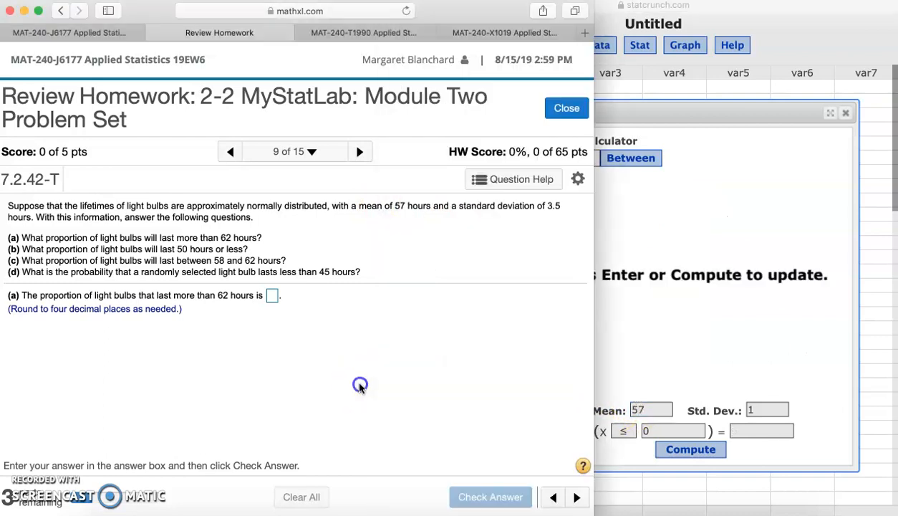
click(695, 329)
click(751, 407)
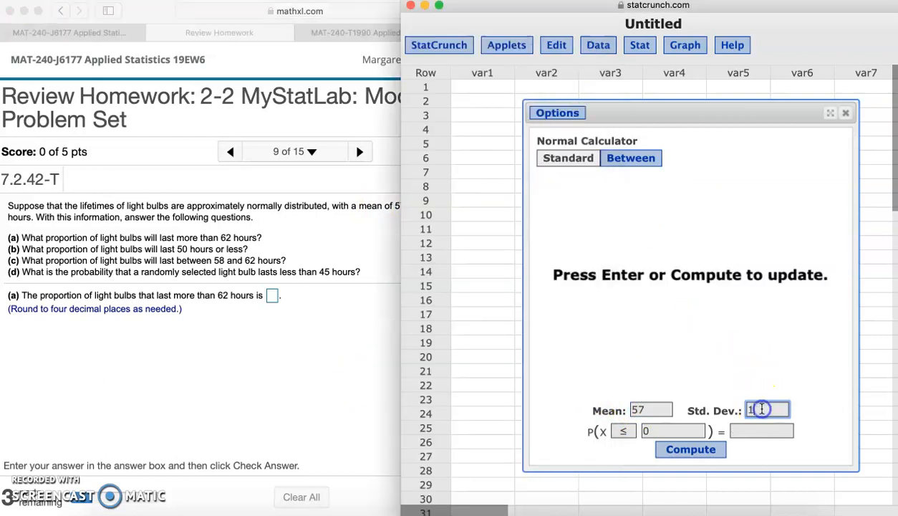
click(308, 403)
click(758, 402)
click(417, 347)
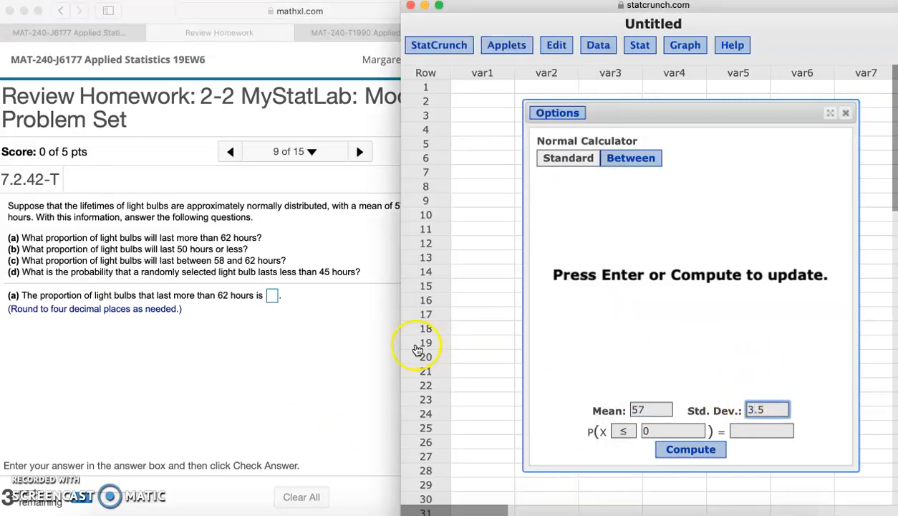
Narrow the StatCrunch window to uncover more of the question, and highlight the words "more than" in part (a)
click(357, 351)
click(631, 273)
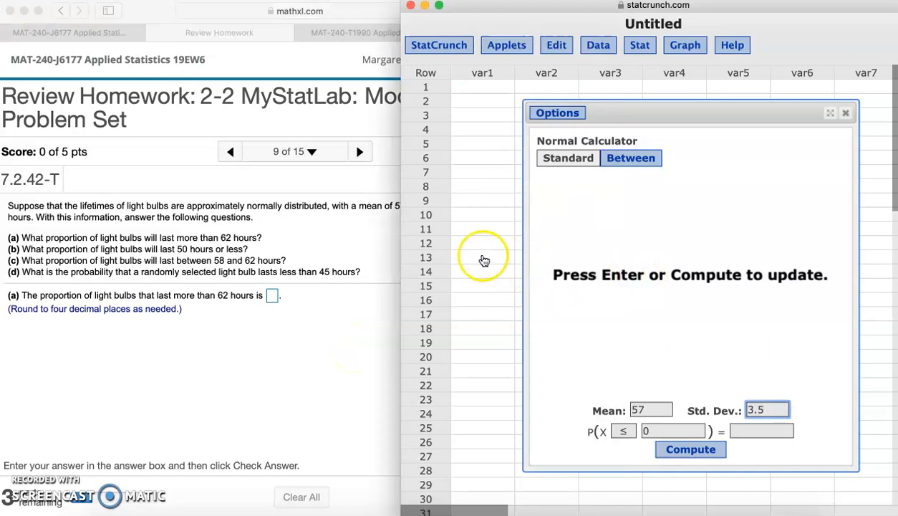
drag(402, 260, 430, 260)
click(351, 330)
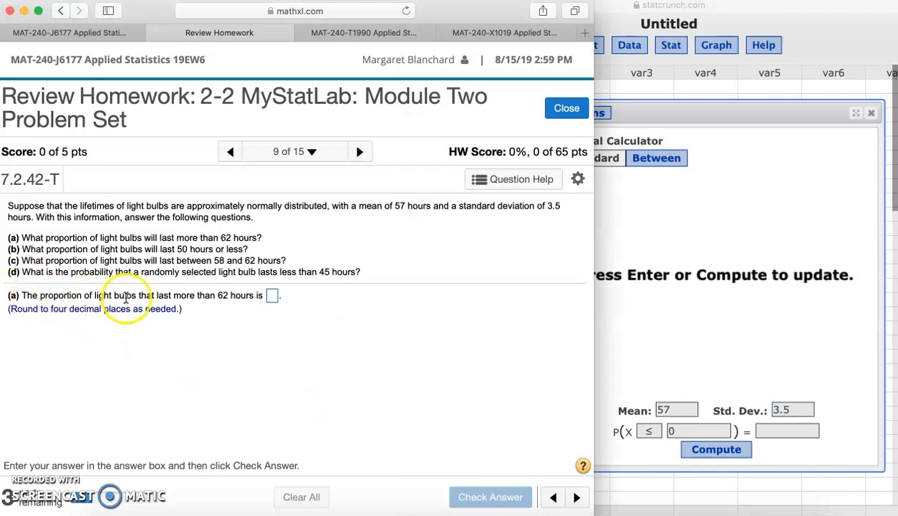
drag(164, 296, 213, 298)
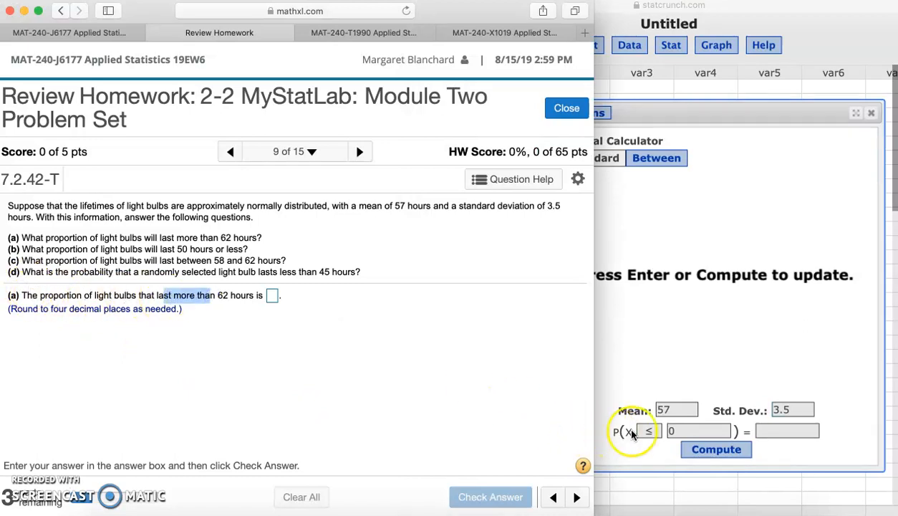
Compute the normal probability that X is ≥ 62
click(651, 429)
click(654, 447)
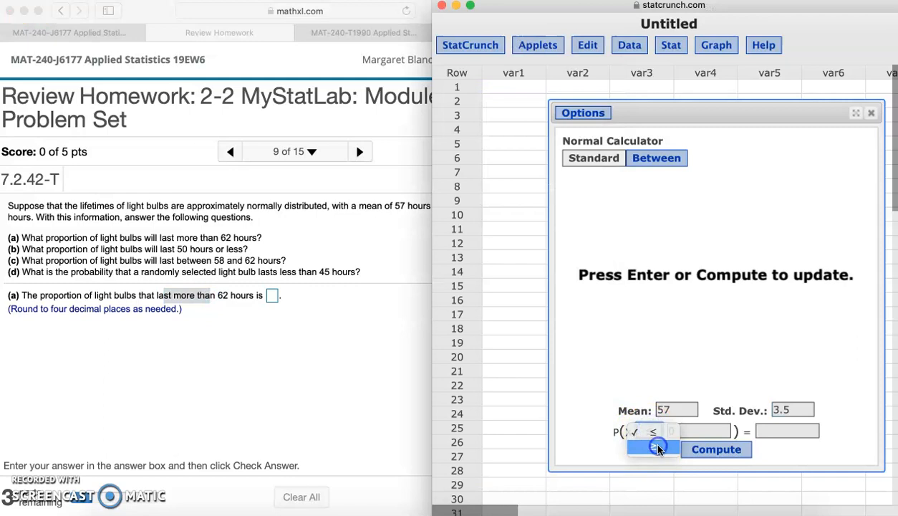
click(697, 430)
key(BackSpace)
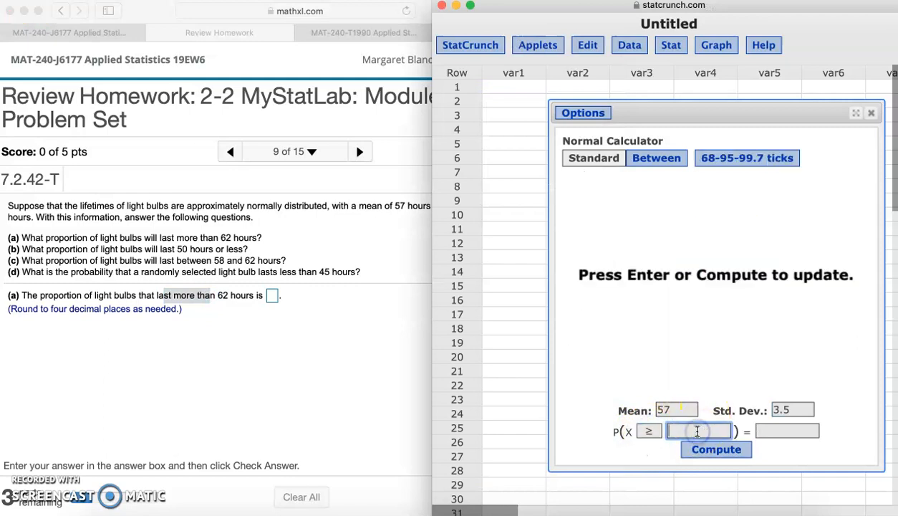
click(716, 448)
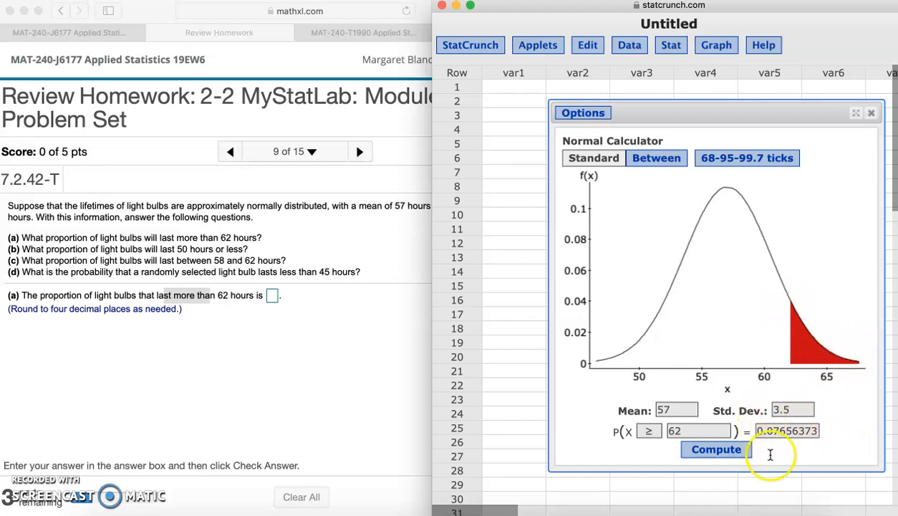
Answer part (a) of the homework question with .0766, check the answer, and continue to part (b)
click(270, 377)
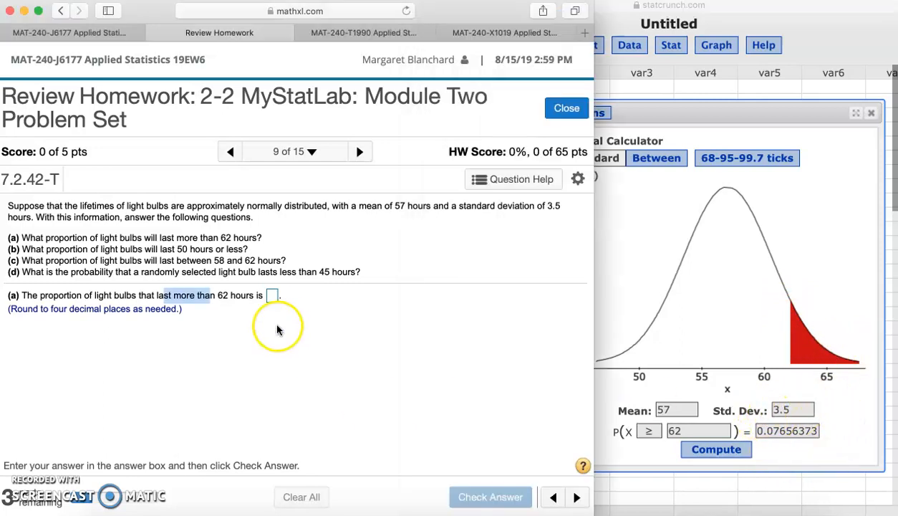
click(272, 299)
text(.)
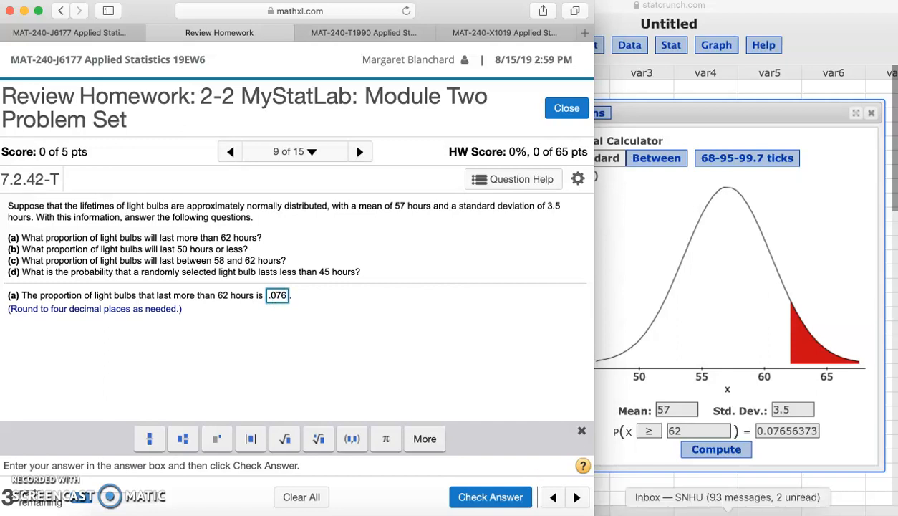
text(076)
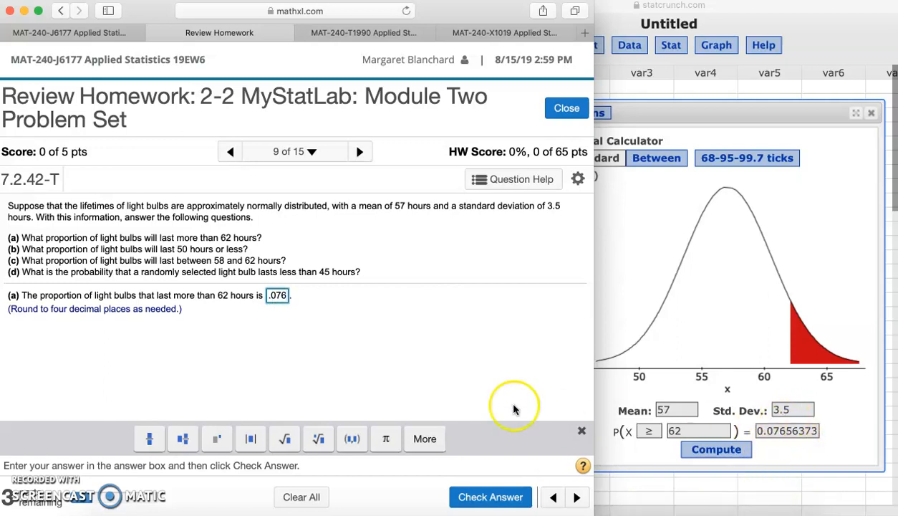
text(6)
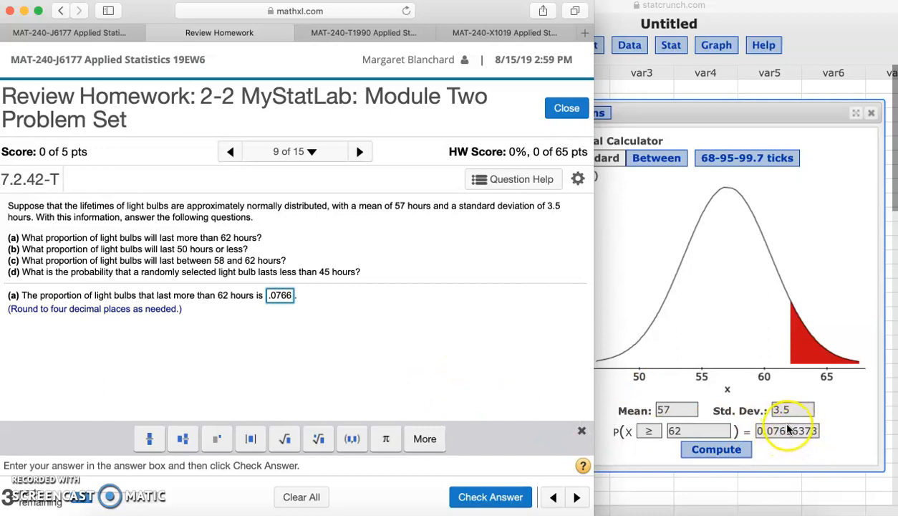
click(493, 499)
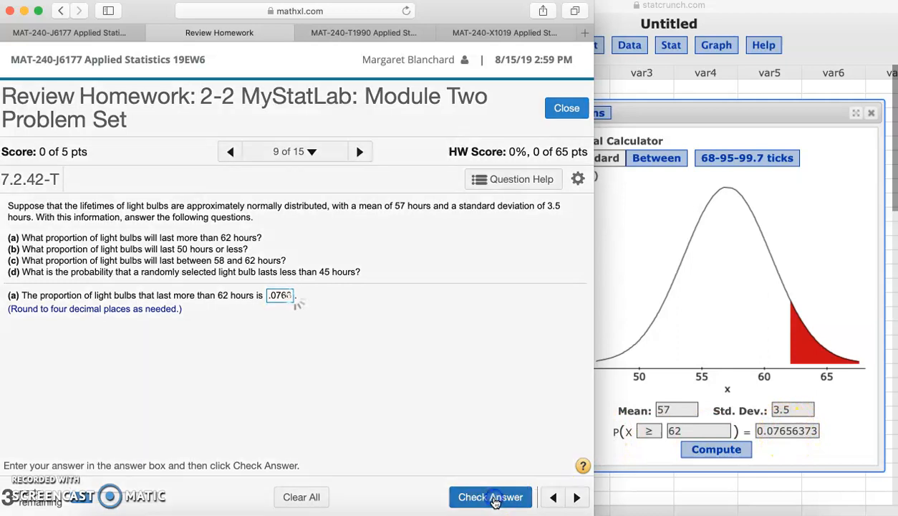
click(296, 359)
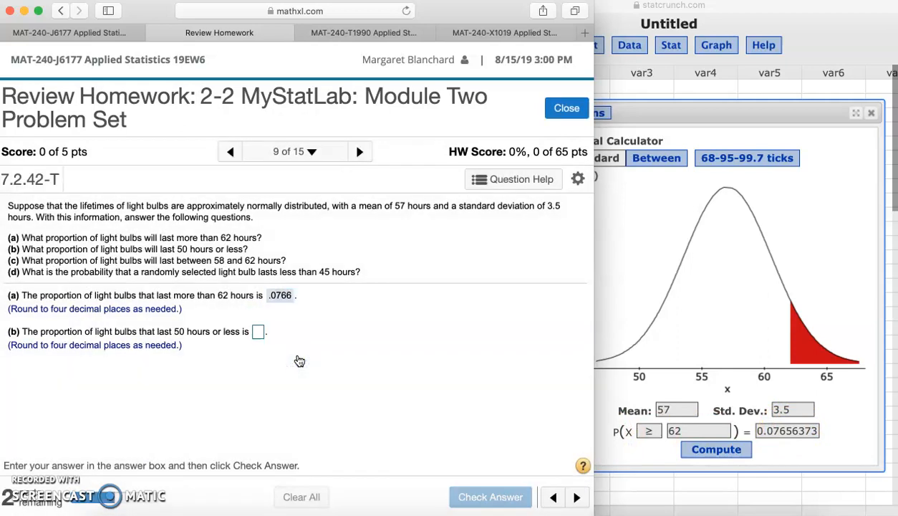
Compute the normal probability that X is ≤ 50 in the StatCrunch calculator
click(630, 319)
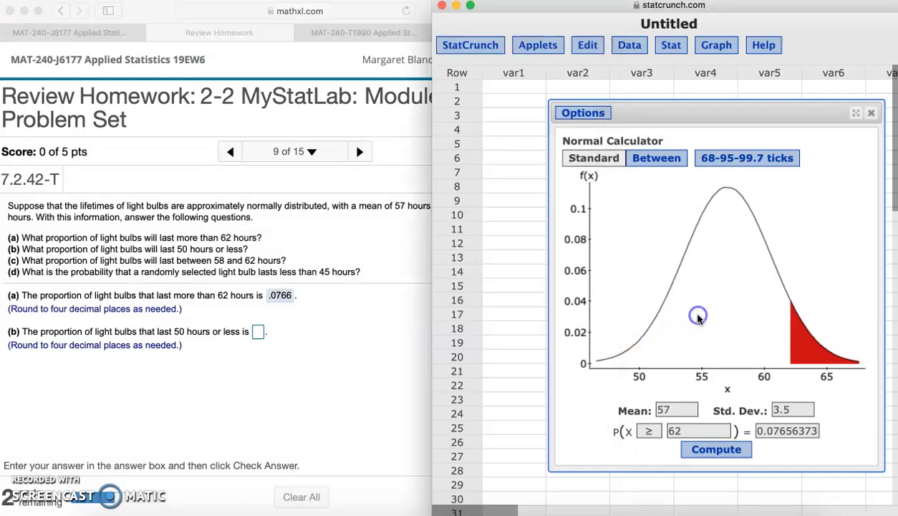
click(649, 431)
click(652, 417)
click(686, 429)
double_click(675, 430)
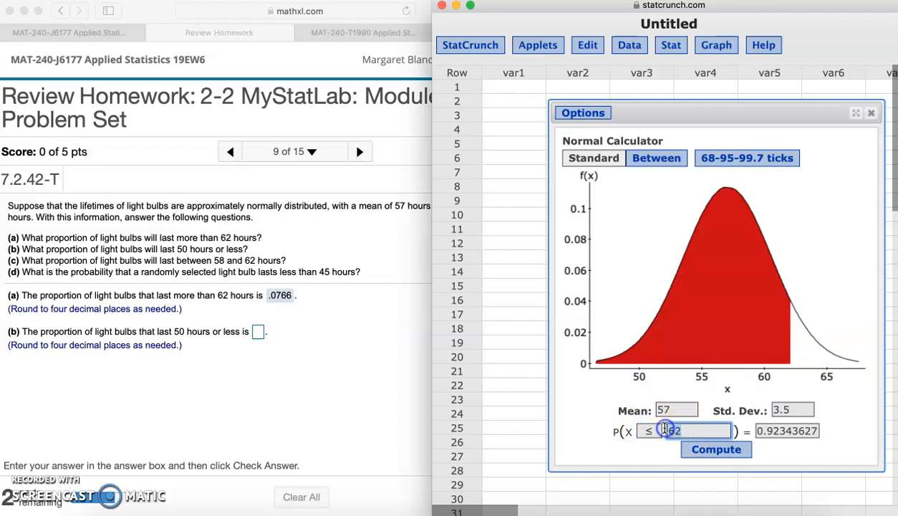
text(5)
click(711, 449)
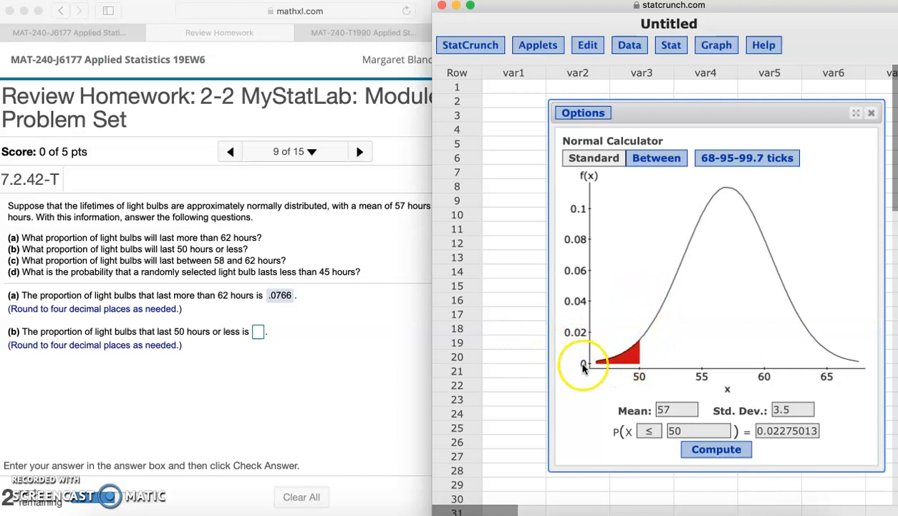
Answer part (b) of the homework question with .0228, check the answer, and continue to part (c)
click(321, 373)
click(258, 333)
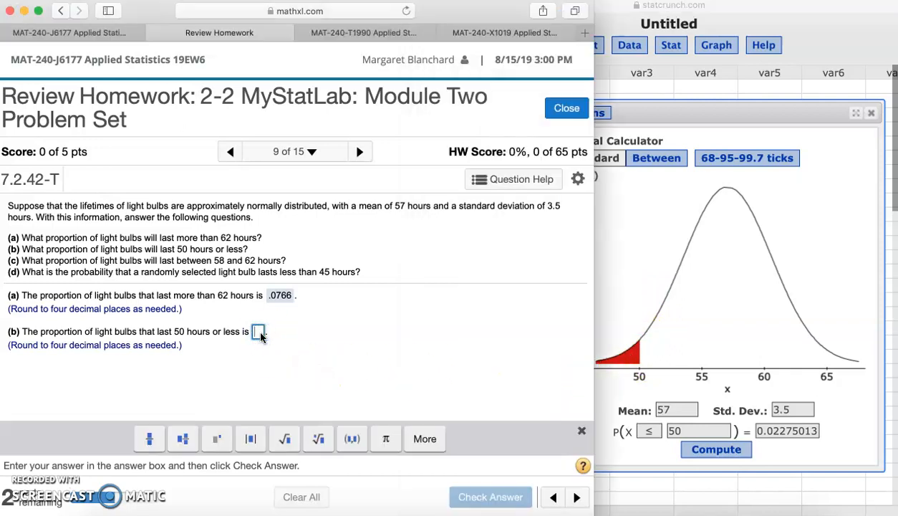
click(255, 332)
text(.0228)
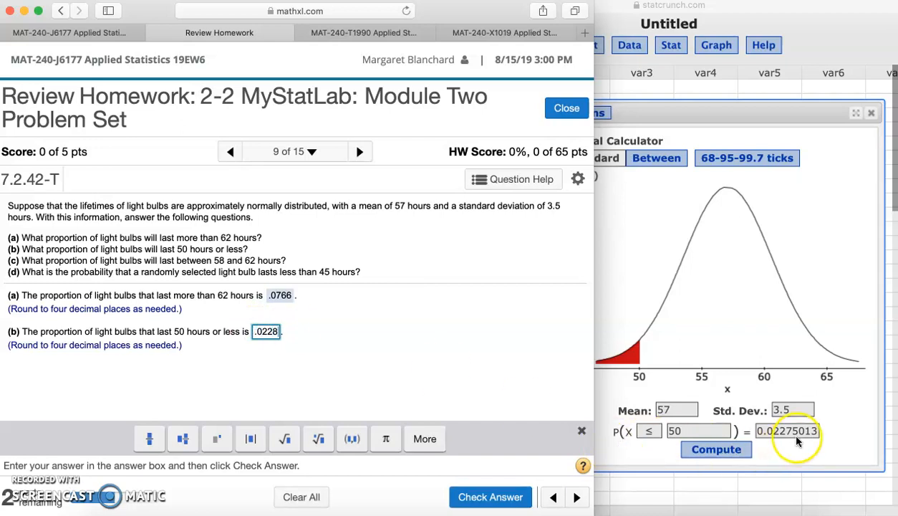
click(486, 499)
click(288, 361)
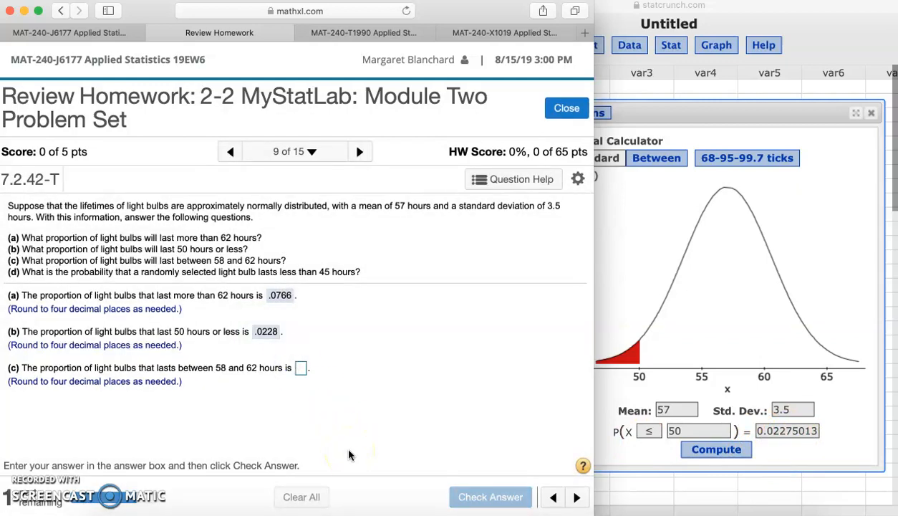
Switch the Normal calculator to Between mode and compute the probability that X lies between 58 and 62
click(679, 399)
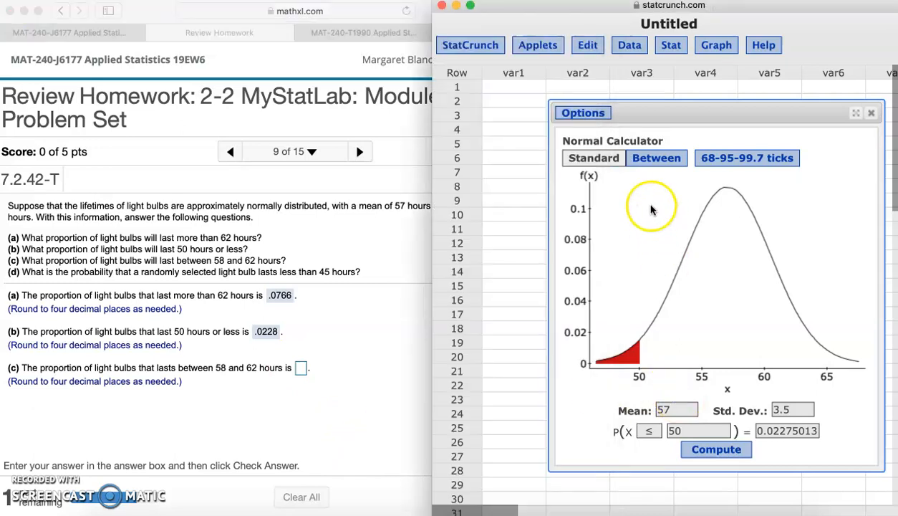
click(655, 159)
click(654, 431)
drag(654, 433, 607, 432)
text(58)
drag(737, 429, 688, 428)
text(62)
click(716, 450)
Answer part (c) of the homework question with .3110, check the answer, and continue to part (d)
click(293, 391)
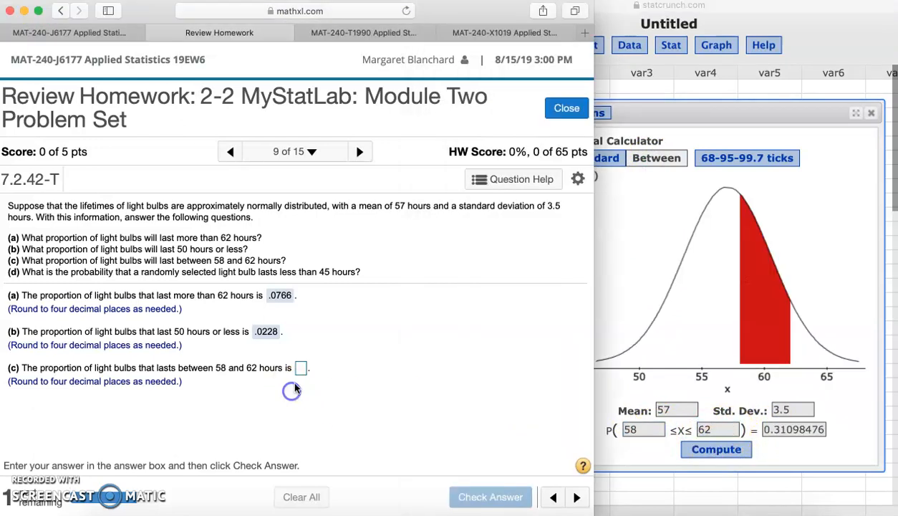
click(301, 368)
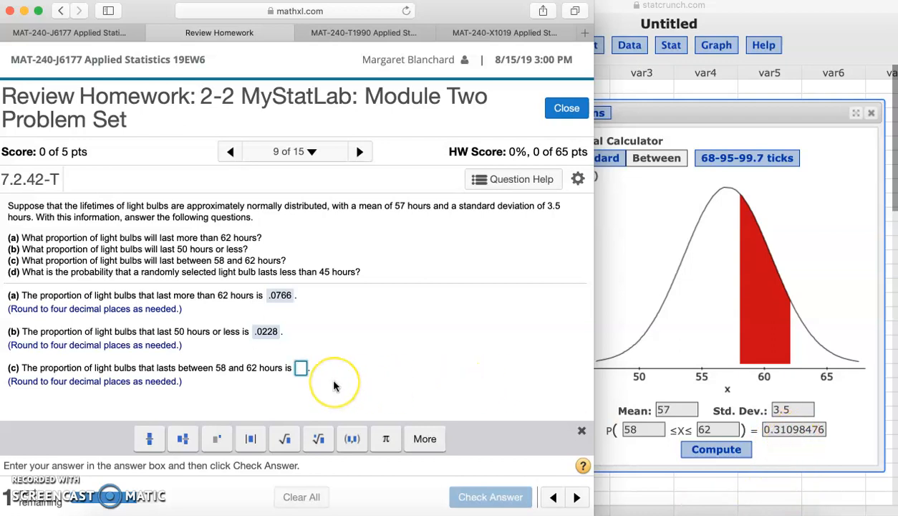
text(.3110)
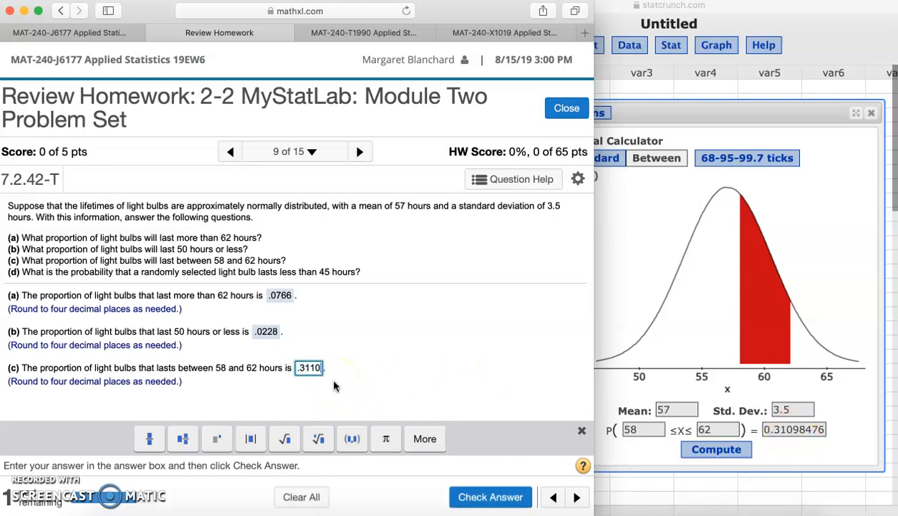
click(491, 497)
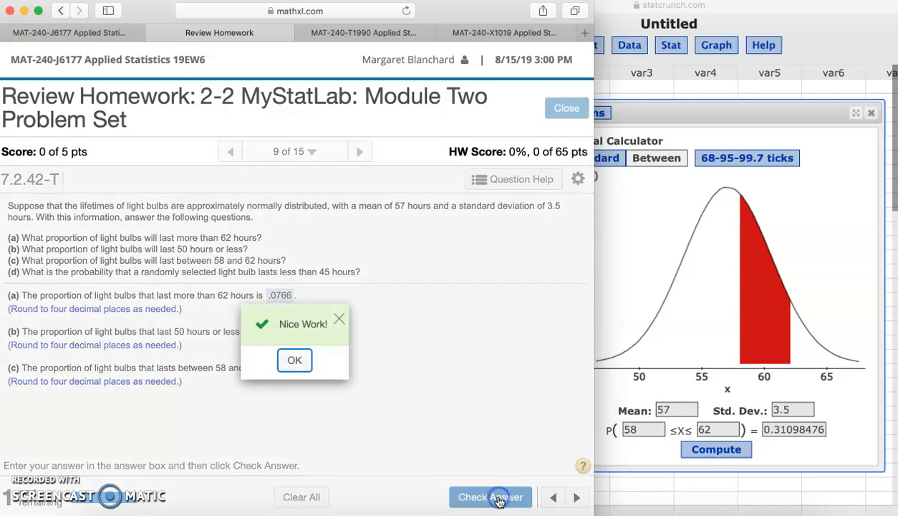
click(291, 355)
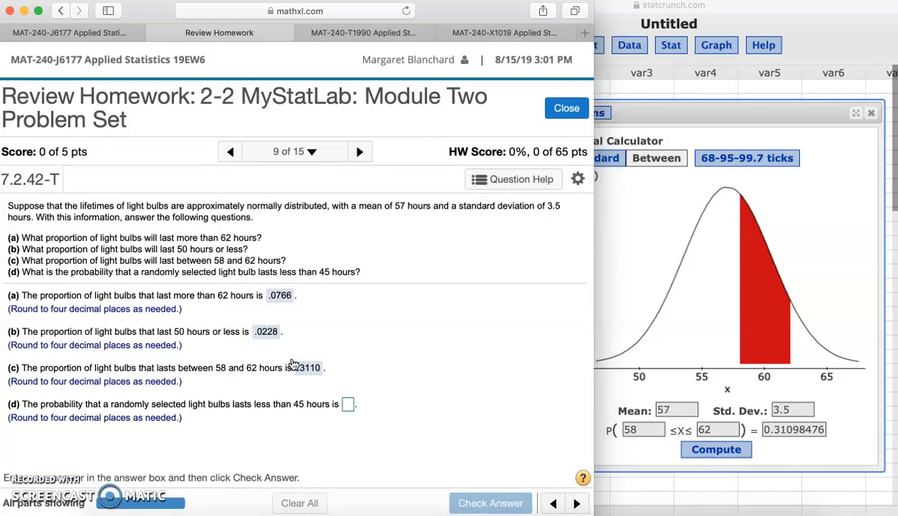
Switch the StatCrunch Normal calculator back to Standard mode and compute the probability that X is ≤ 45
click(644, 386)
click(606, 161)
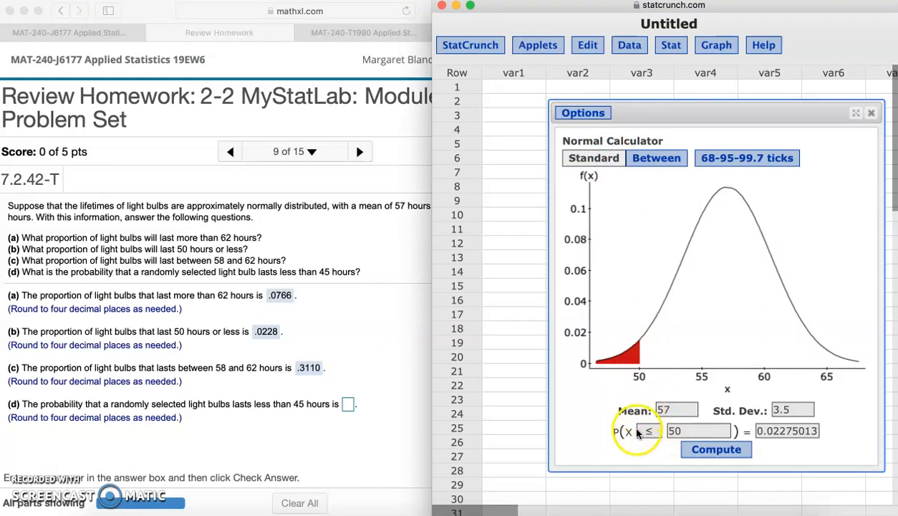
double_click(674, 430)
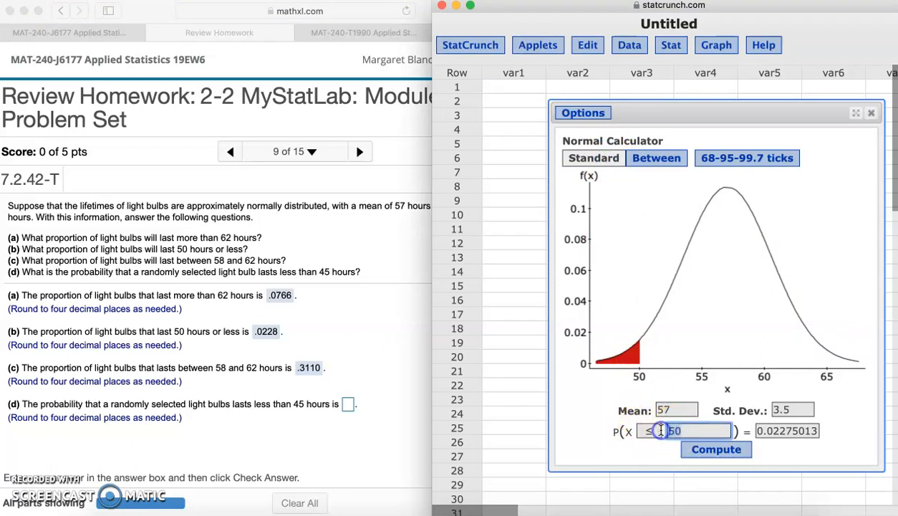
text(45)
click(698, 449)
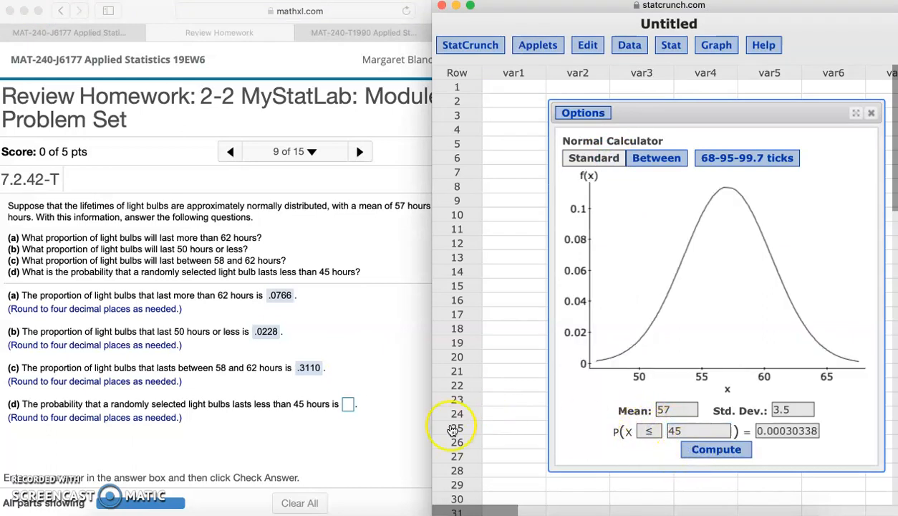
Answer part (d) of the homework question with .0003 and check the answer
click(393, 429)
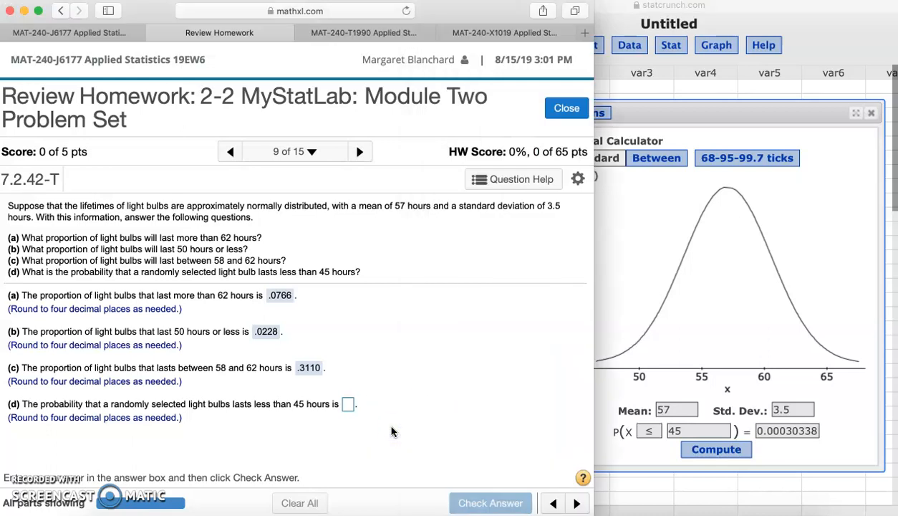
click(348, 405)
text(.0003)
click(474, 505)
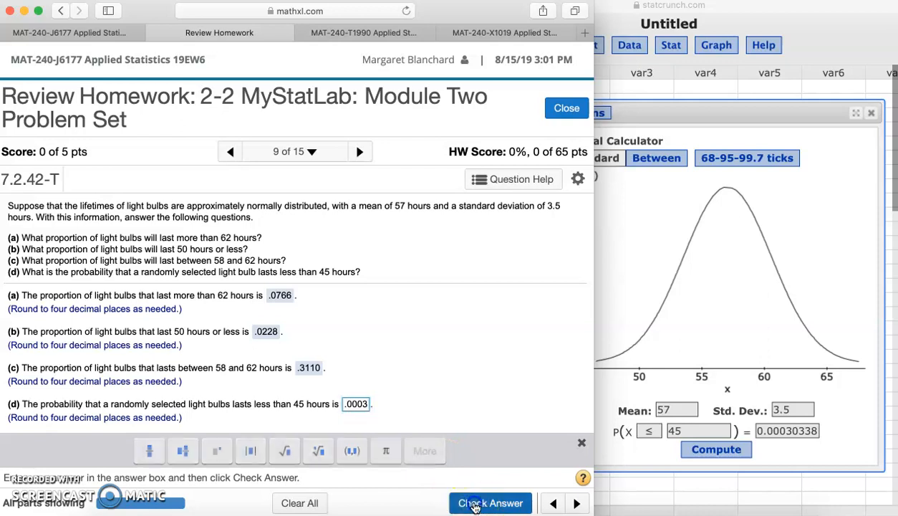